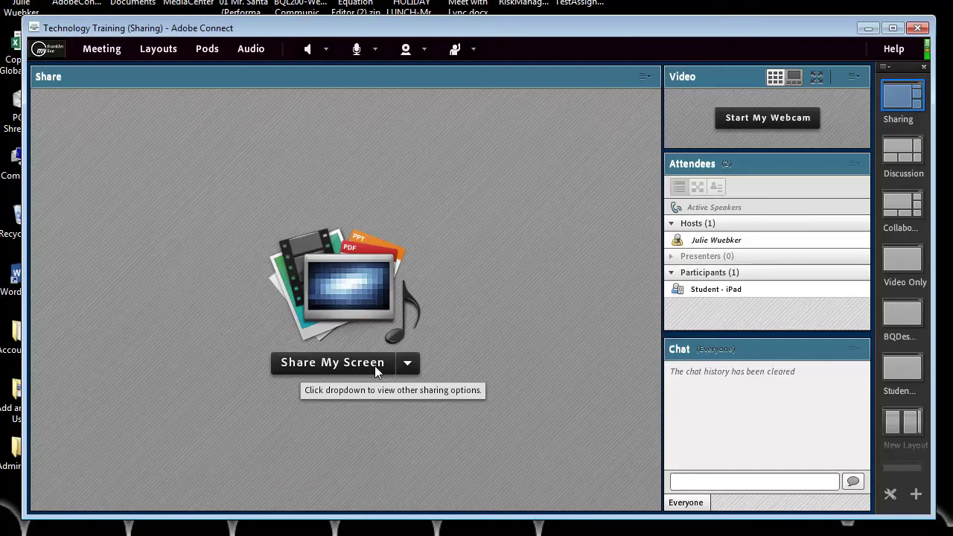
Share the entire desktop with the attendees, return to the Adobe Connect meeting window and stop the share
click(329, 365)
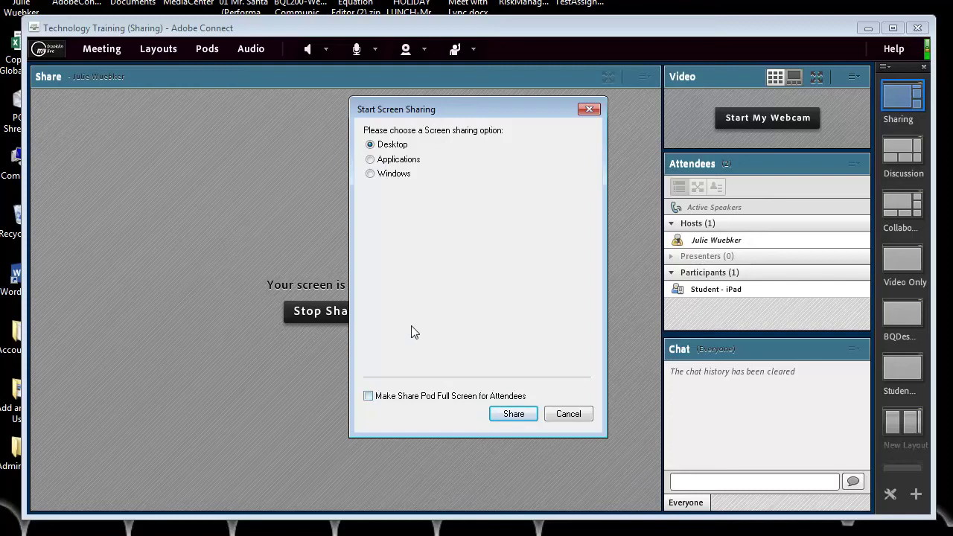
click(512, 414)
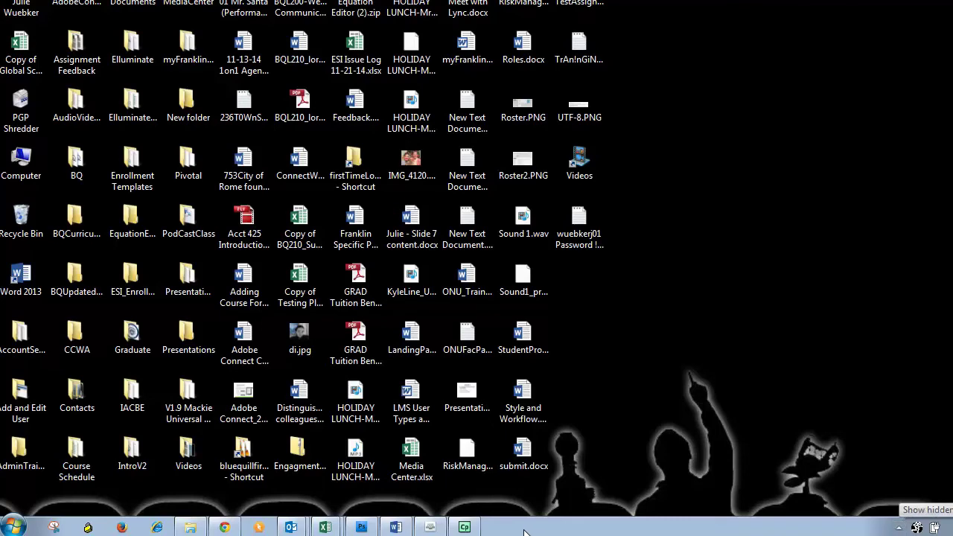
mouse_move(479, 529)
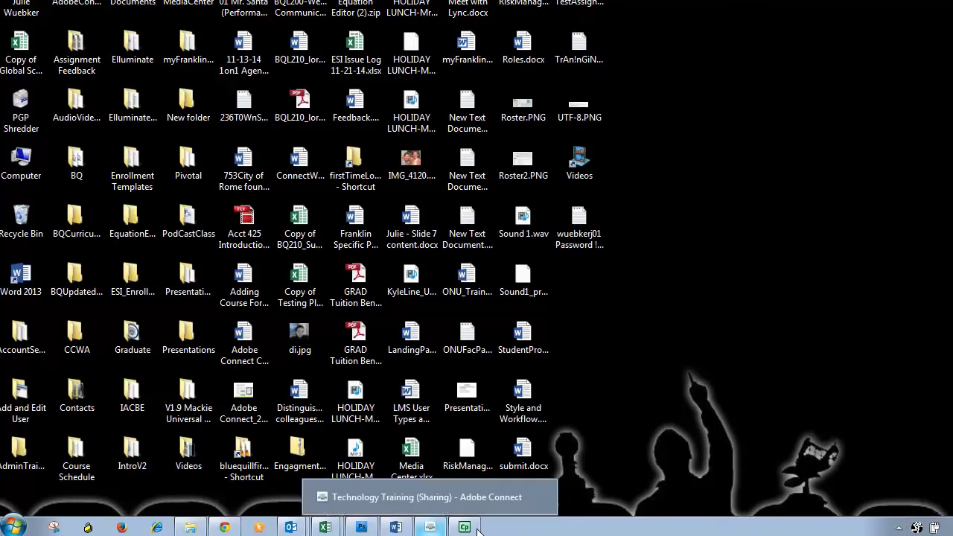
click(429, 528)
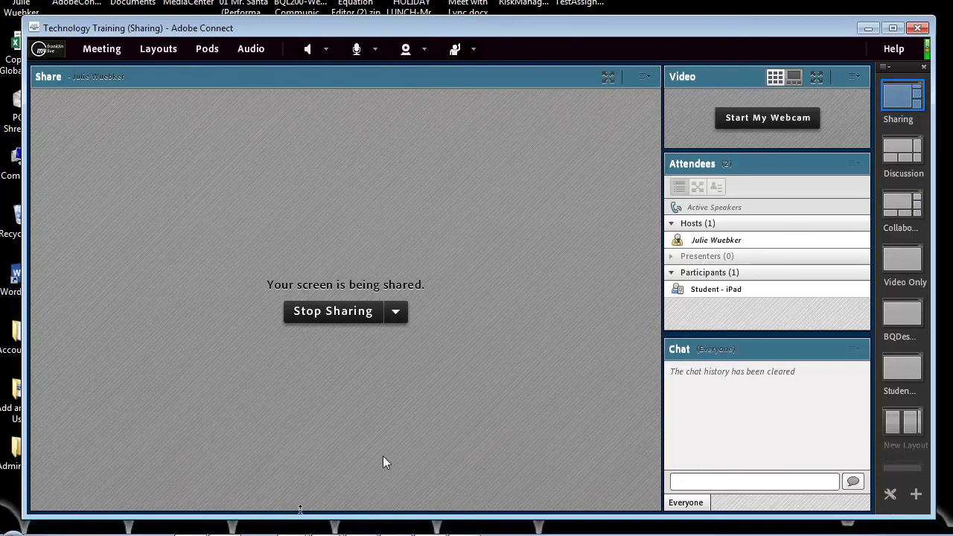
click(338, 312)
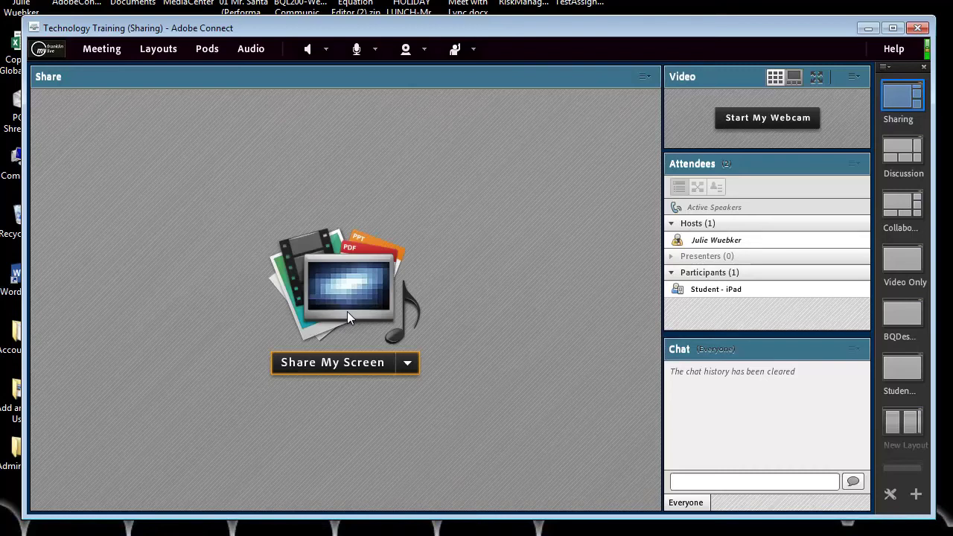
Share only the Google Chrome application with the attendees and move its window fully into view
click(343, 365)
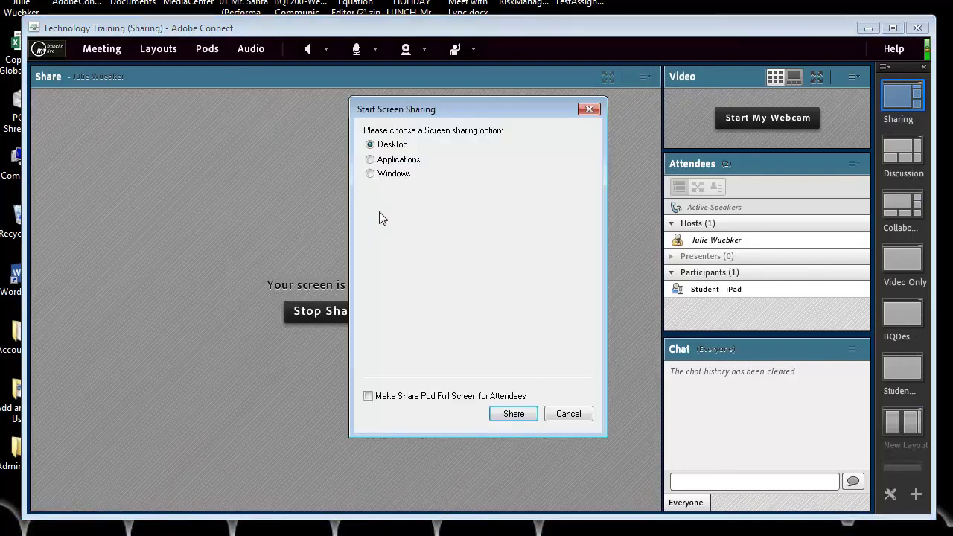
click(371, 160)
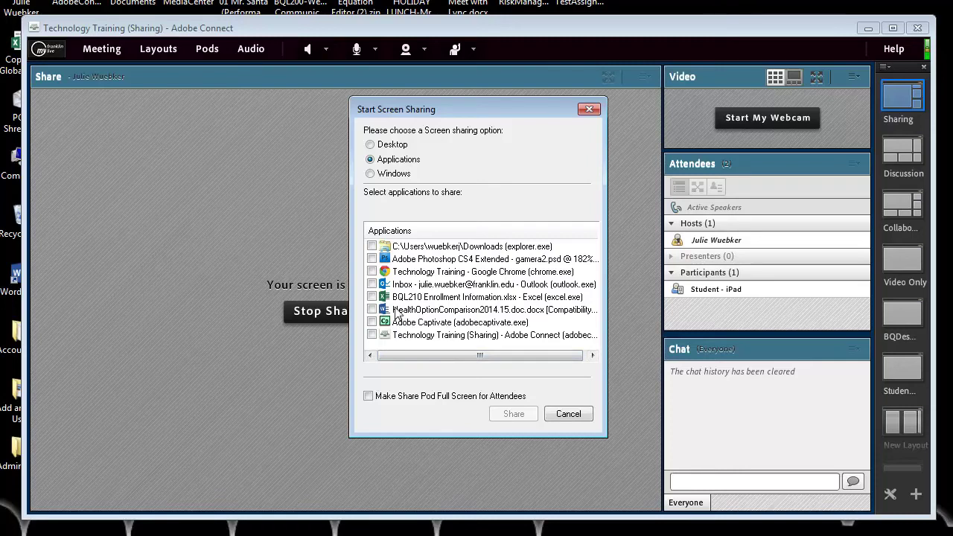
click(372, 272)
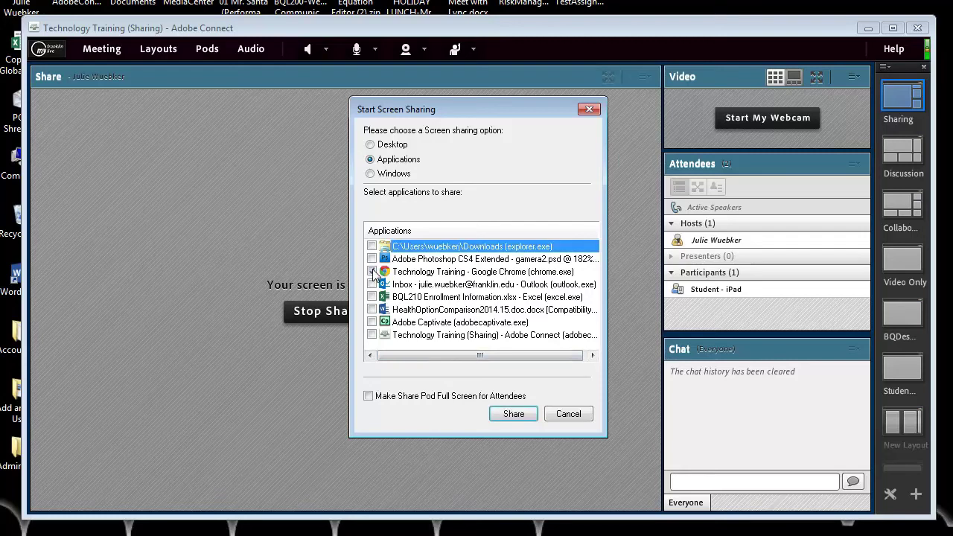
click(520, 415)
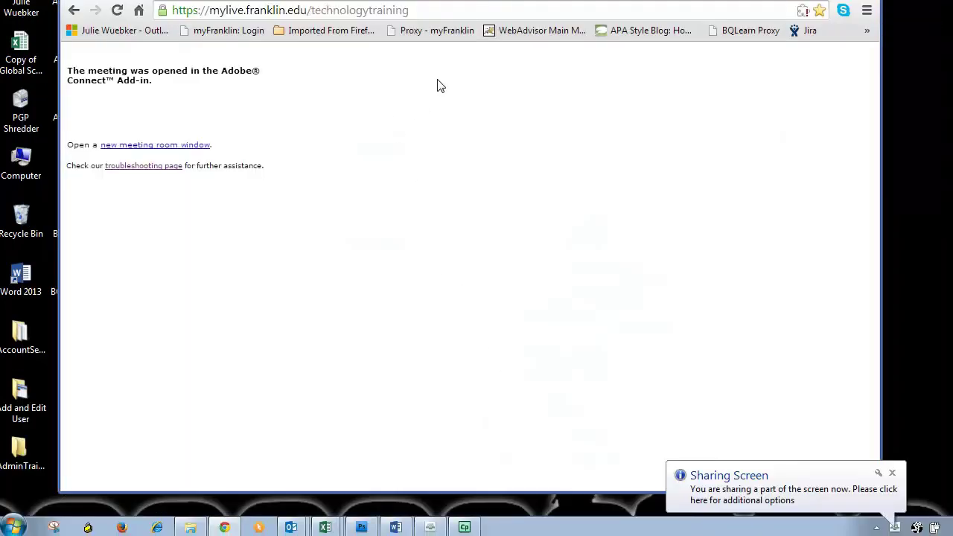
drag(408, 0, 411, 7)
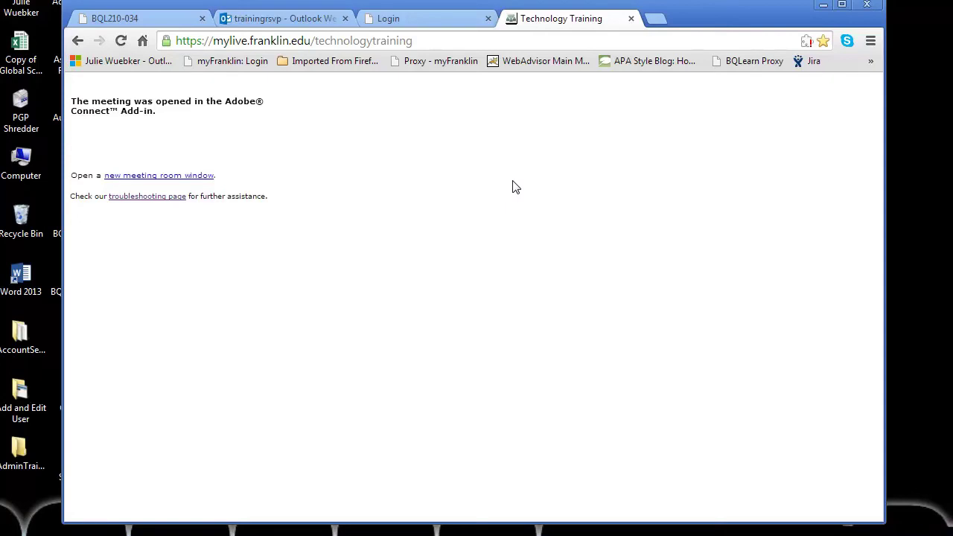
Switch back to the Adobe Connect meeting and stop sharing the Chrome application
mouse_move(439, 530)
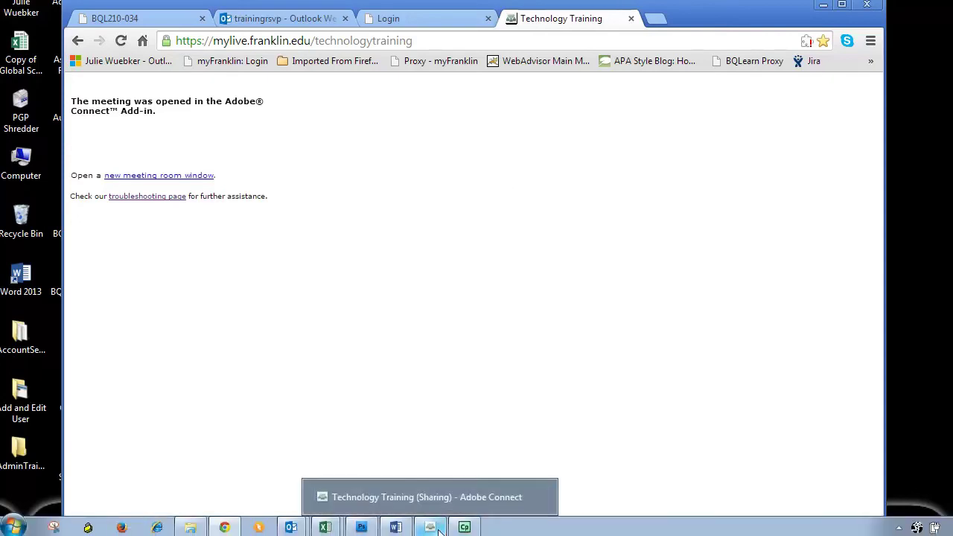
click(426, 498)
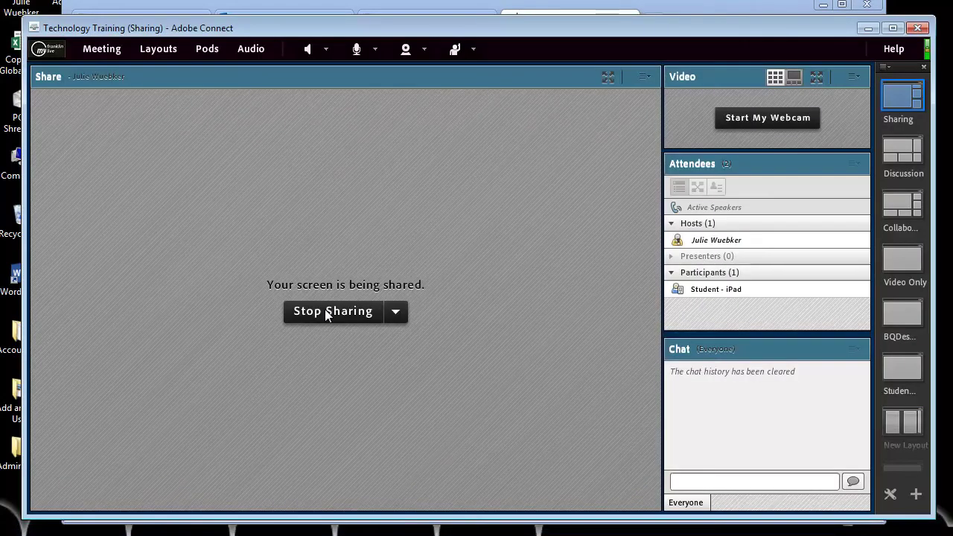
click(325, 310)
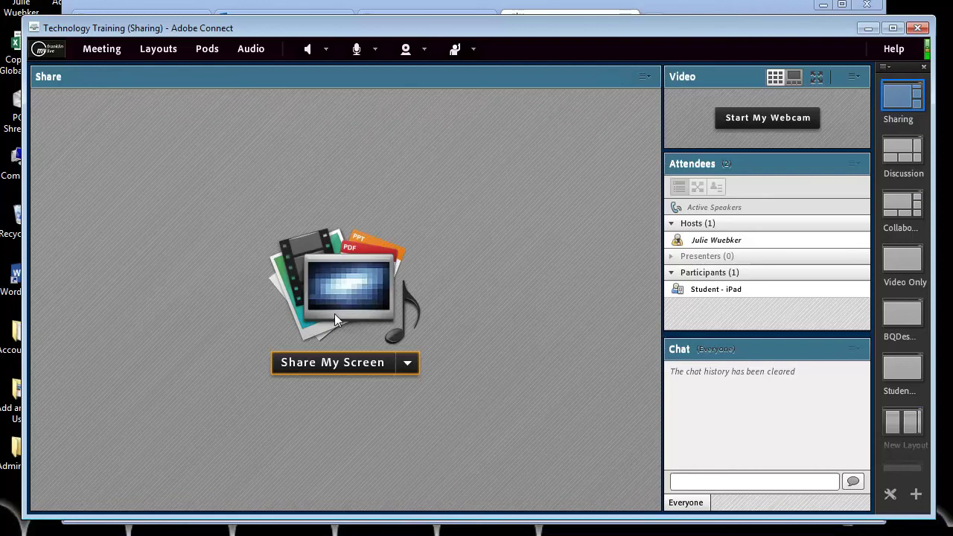
Share only the BQL210 Enrollment Information.xlsx Excel window and move that window fully into view
click(338, 361)
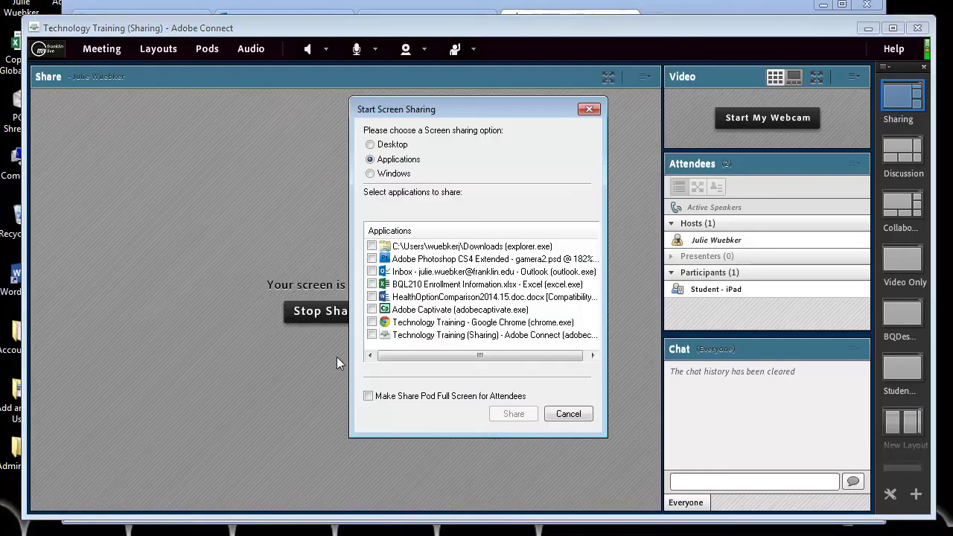
click(370, 174)
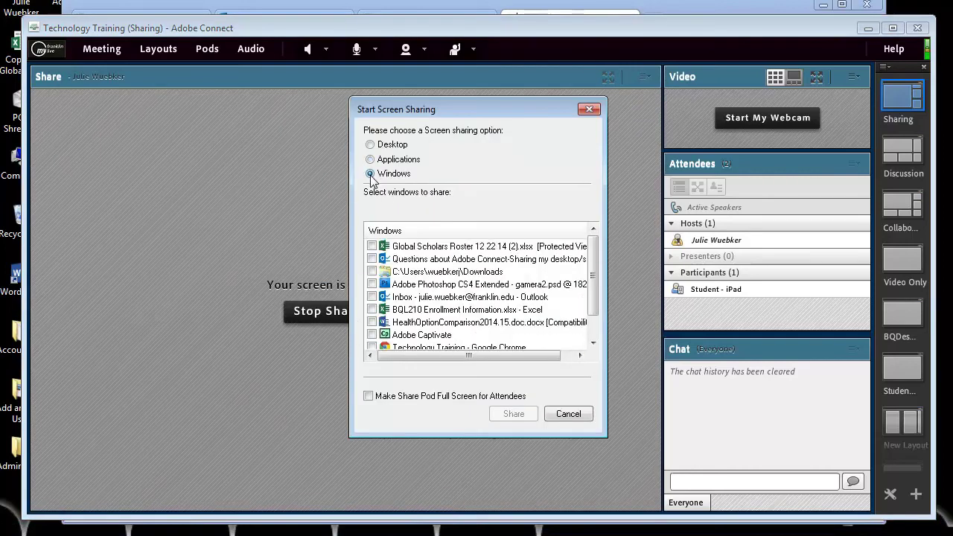
drag(593, 303, 593, 331)
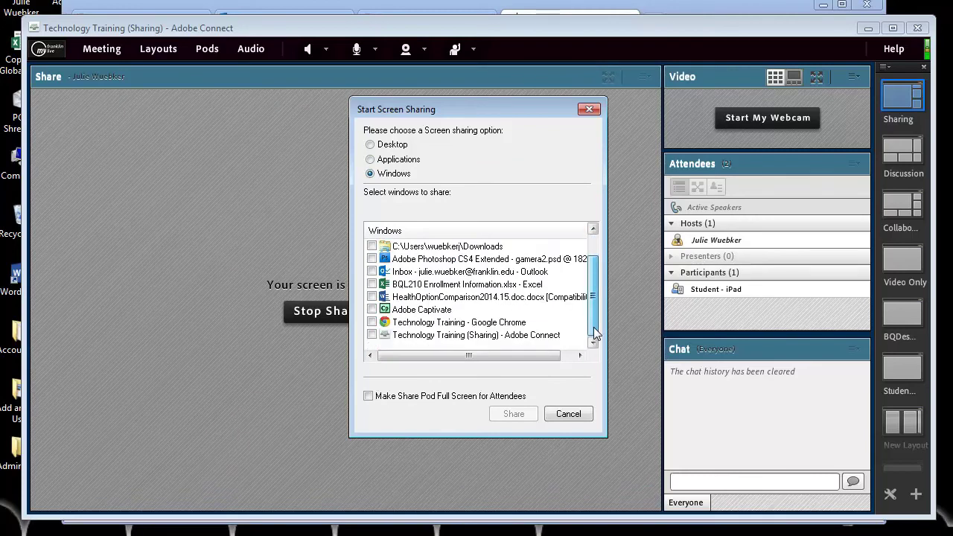
click(371, 285)
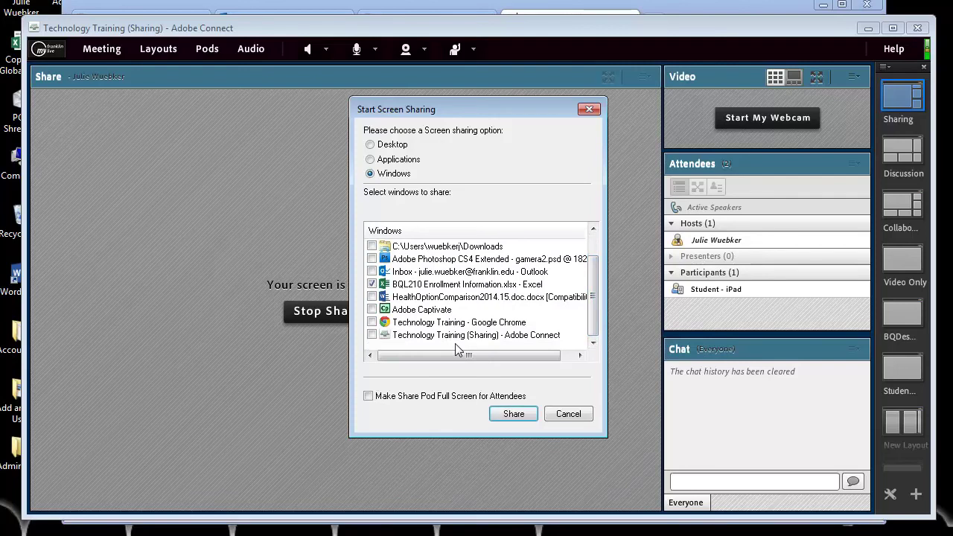
click(513, 413)
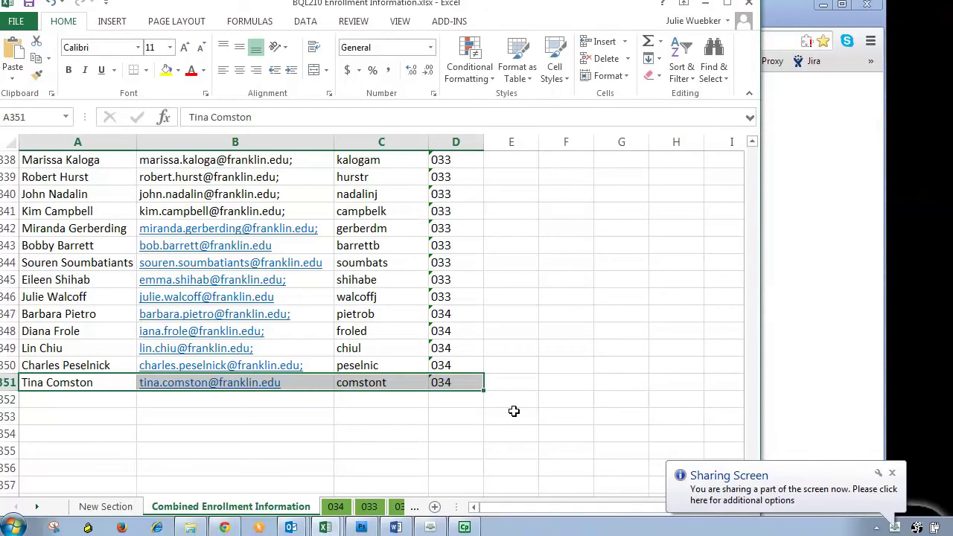
drag(536, 11, 597, 29)
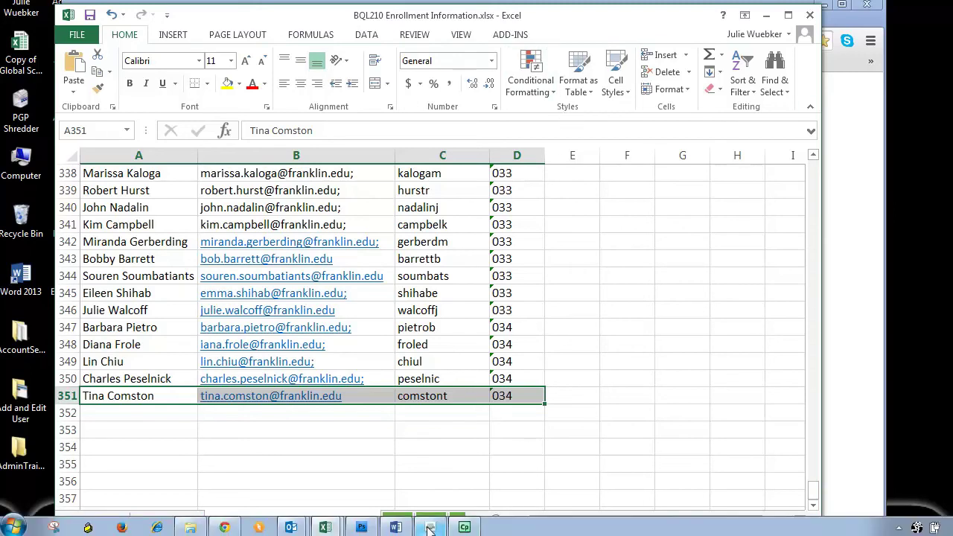
Switch back to the Adobe Connect meeting, stop sharing the workbook window and review the screen sharing options without starting a share
mouse_move(429, 529)
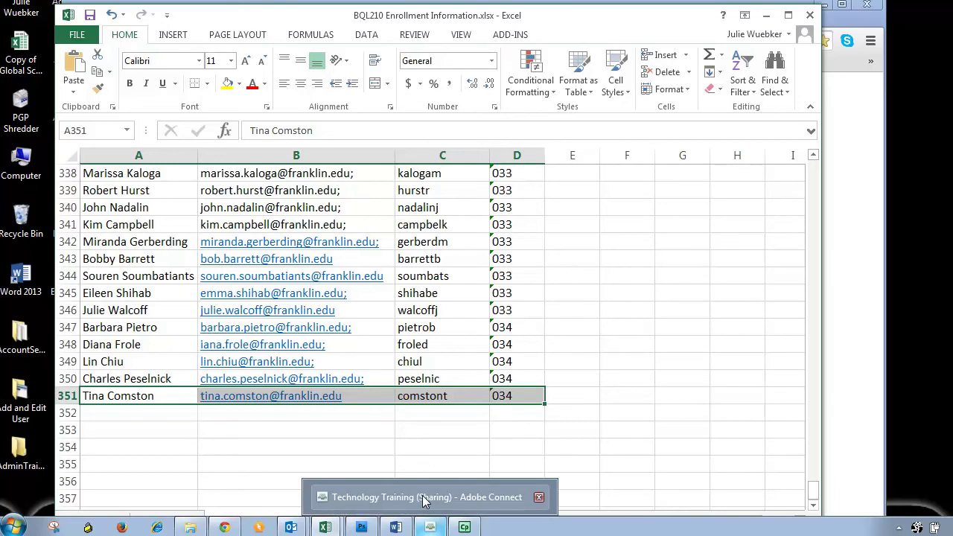
click(424, 498)
click(322, 311)
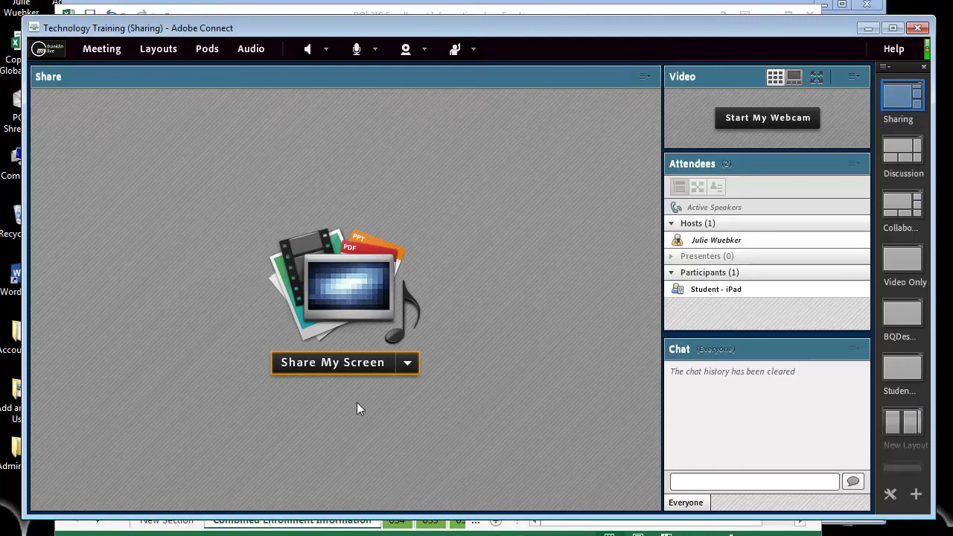
click(359, 365)
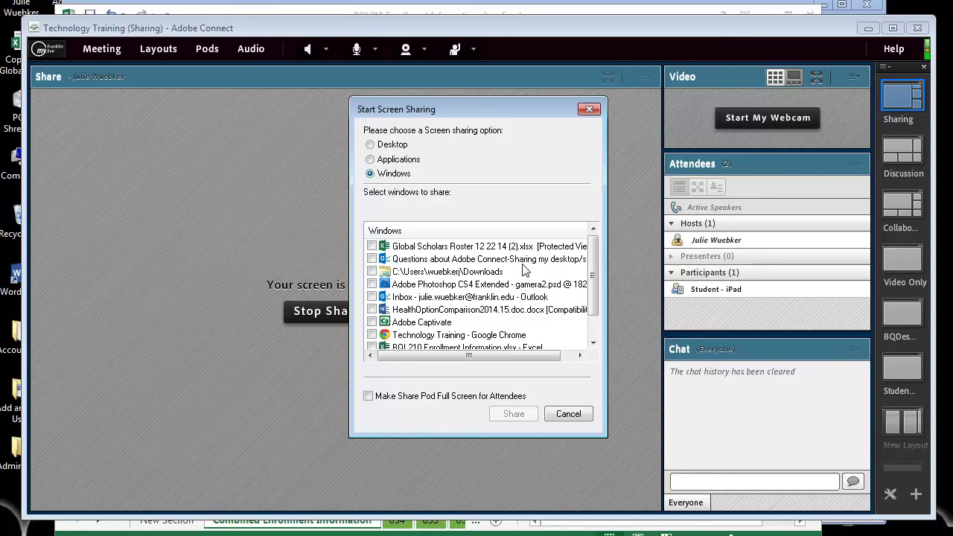
click(570, 413)
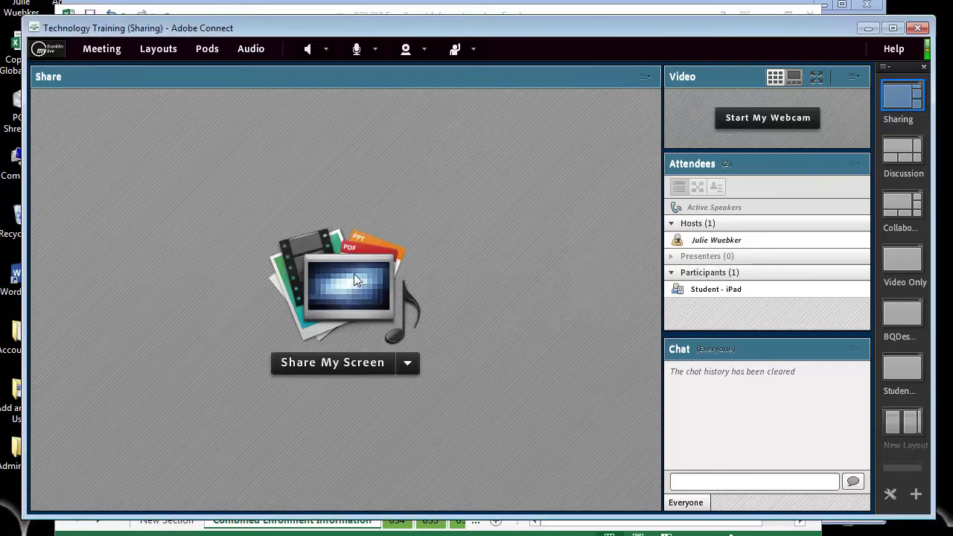
Enable Show Application Cursor in the meeting's Screen Share preferences and save the change
click(91, 49)
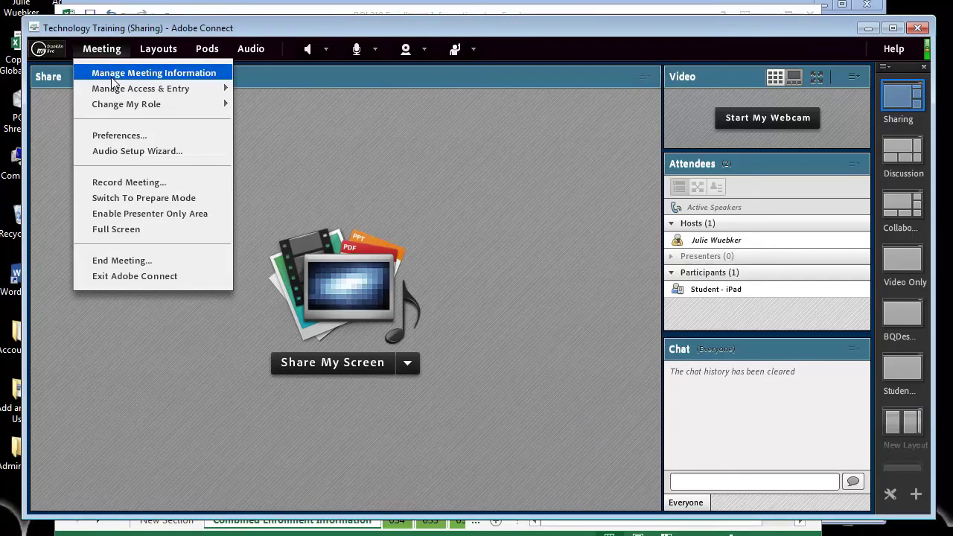
click(117, 136)
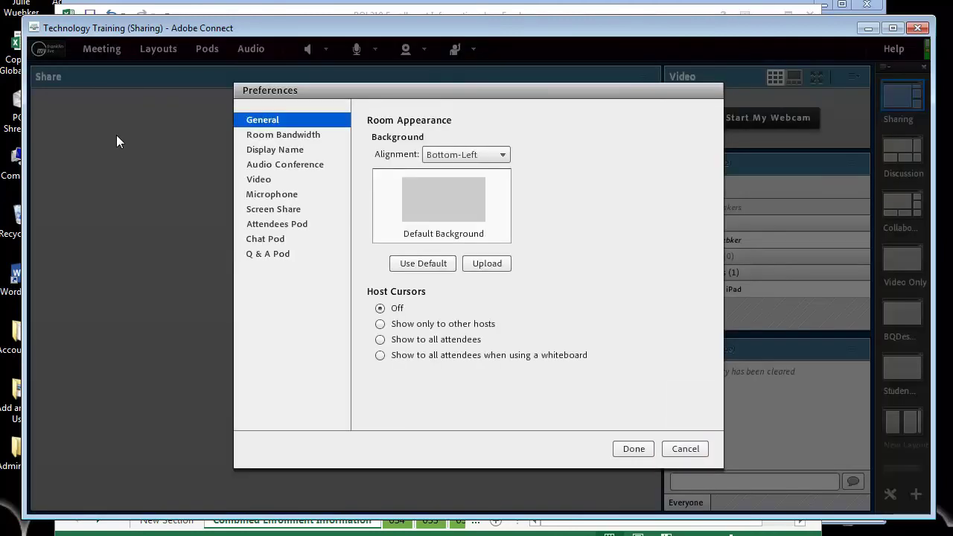
click(273, 211)
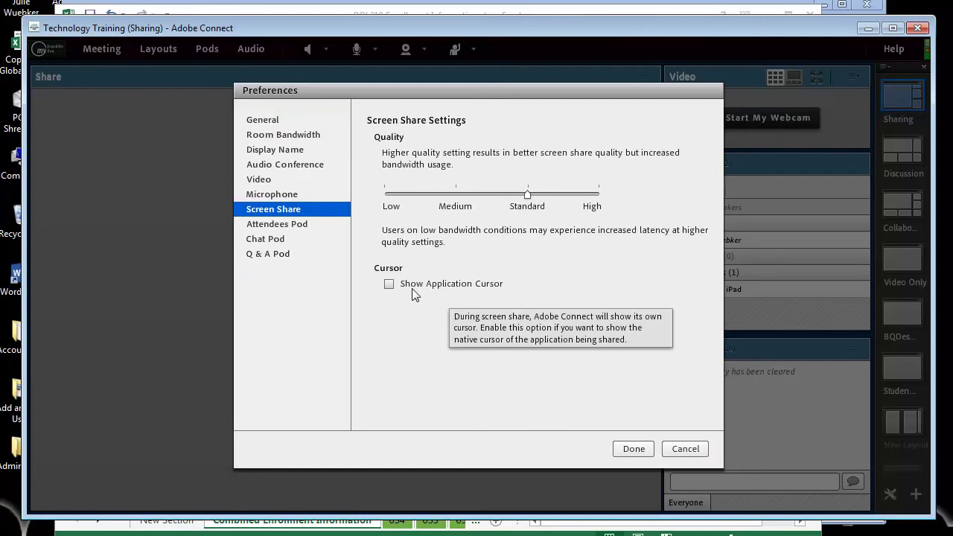
click(389, 284)
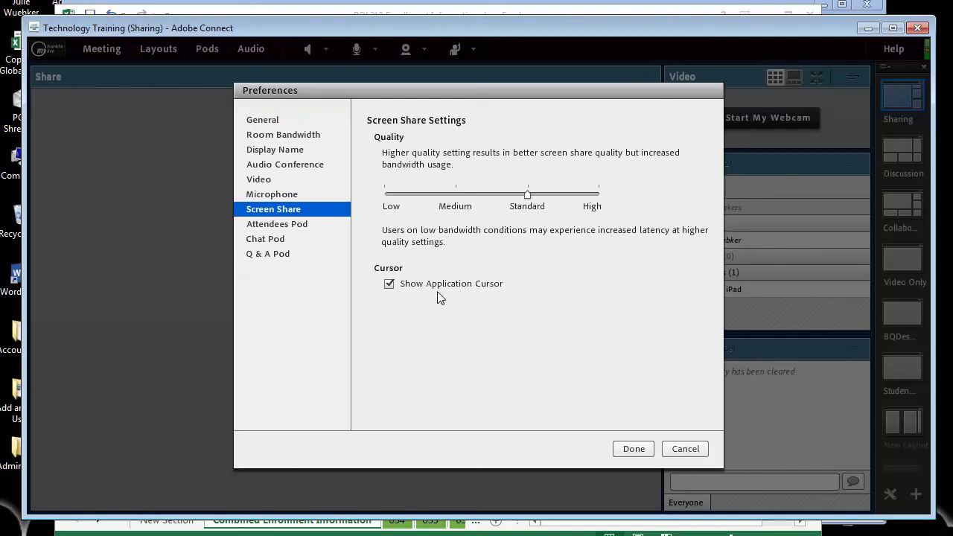
click(635, 451)
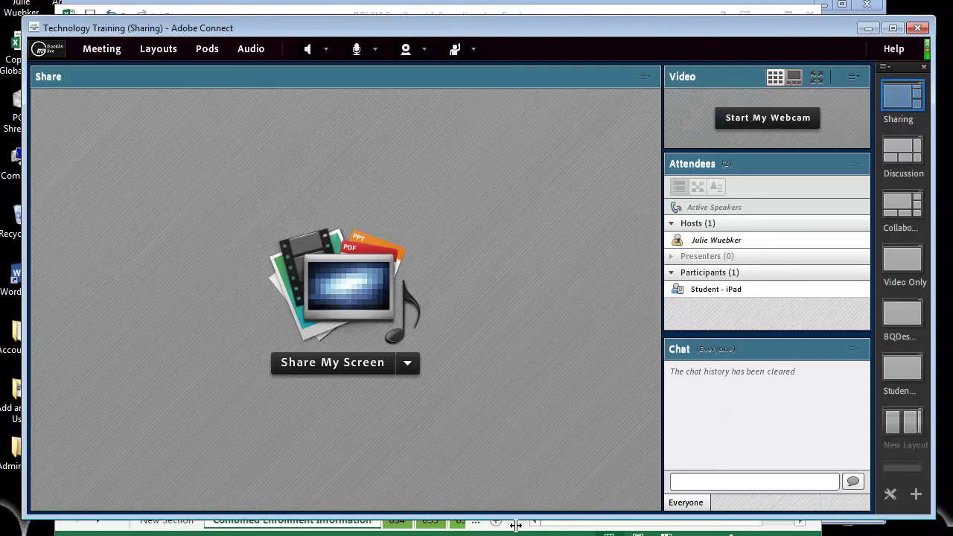
Share the whole desktop again using the Desktop option, return to the Adobe Connect meeting and end the share
mouse_move(516, 529)
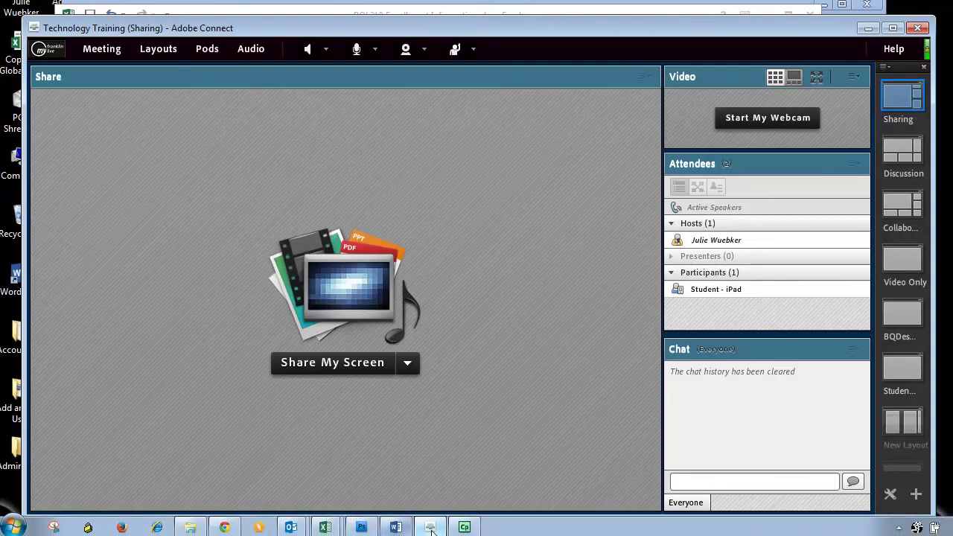
mouse_move(430, 529)
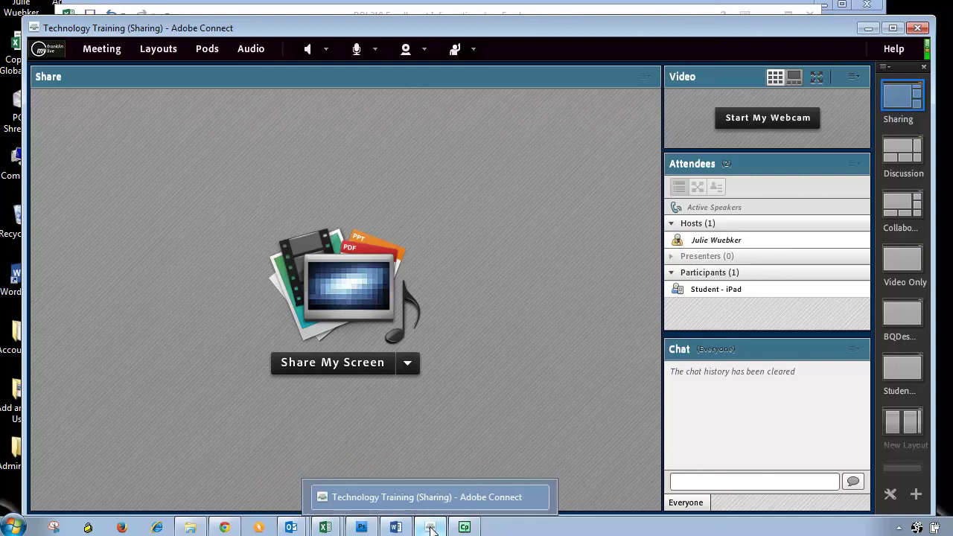
click(310, 365)
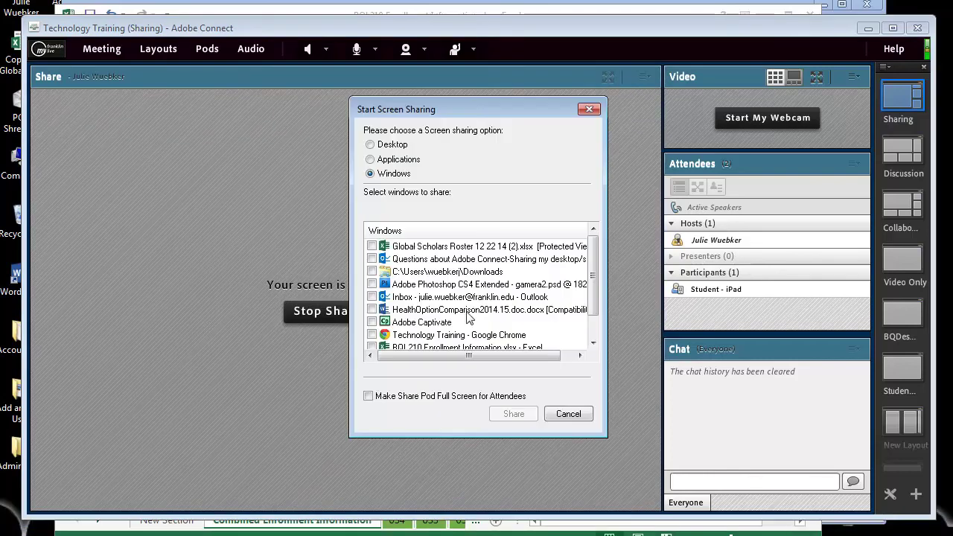
click(370, 144)
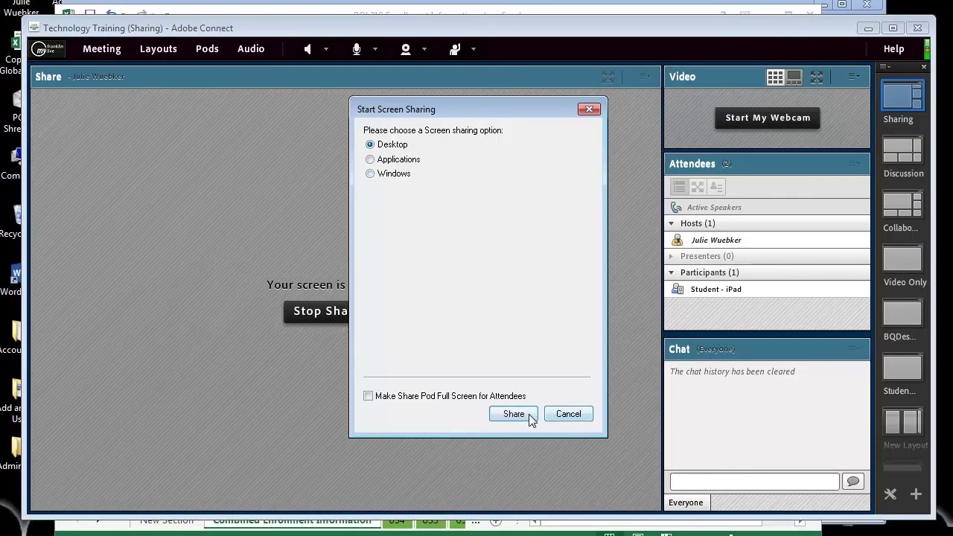
click(514, 414)
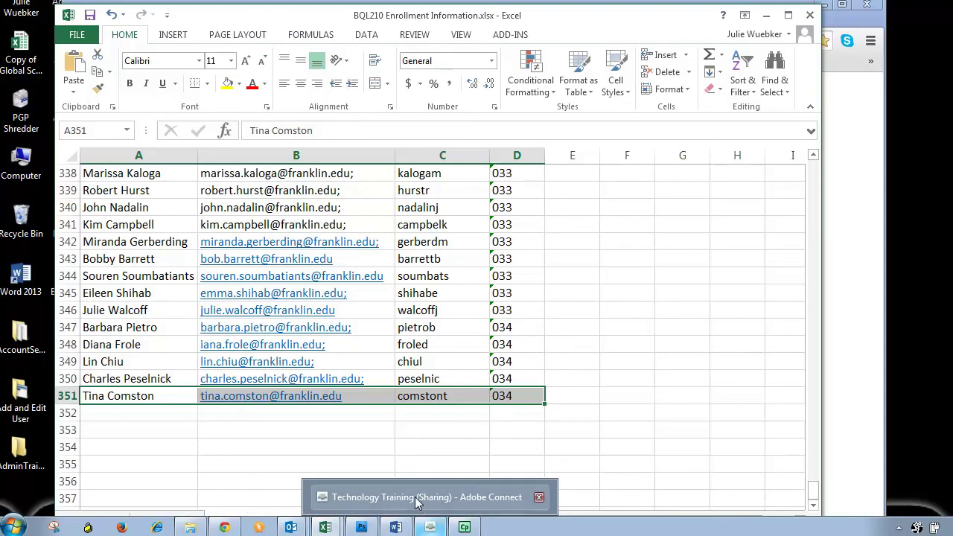
click(417, 501)
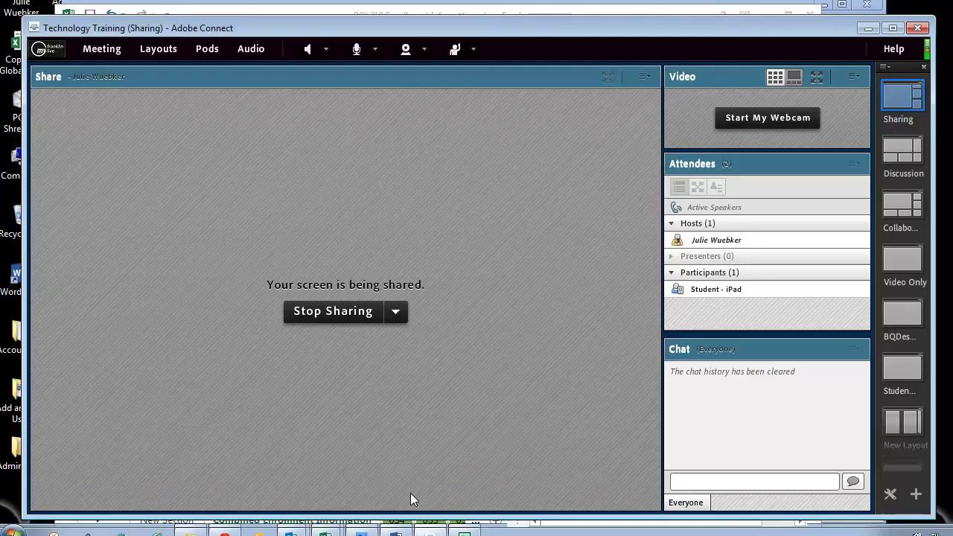
click(339, 311)
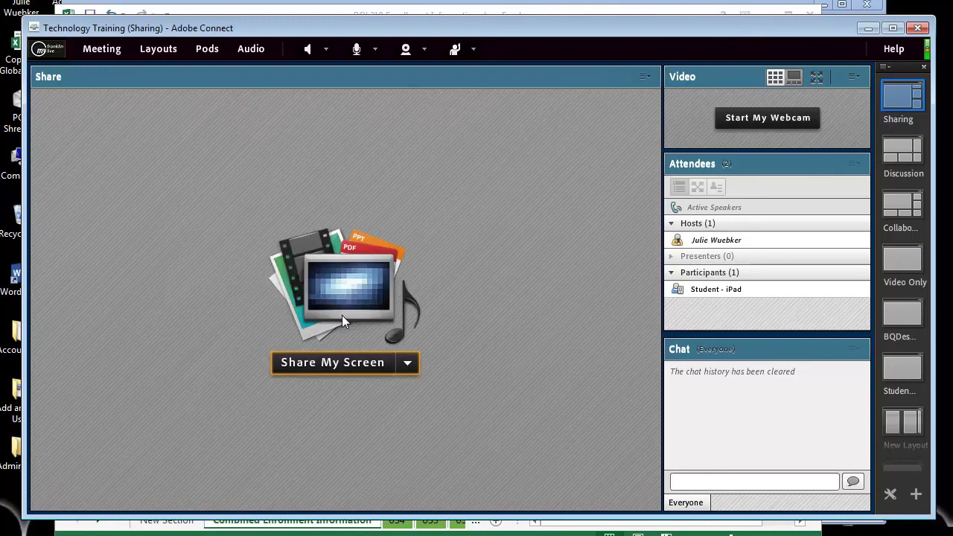